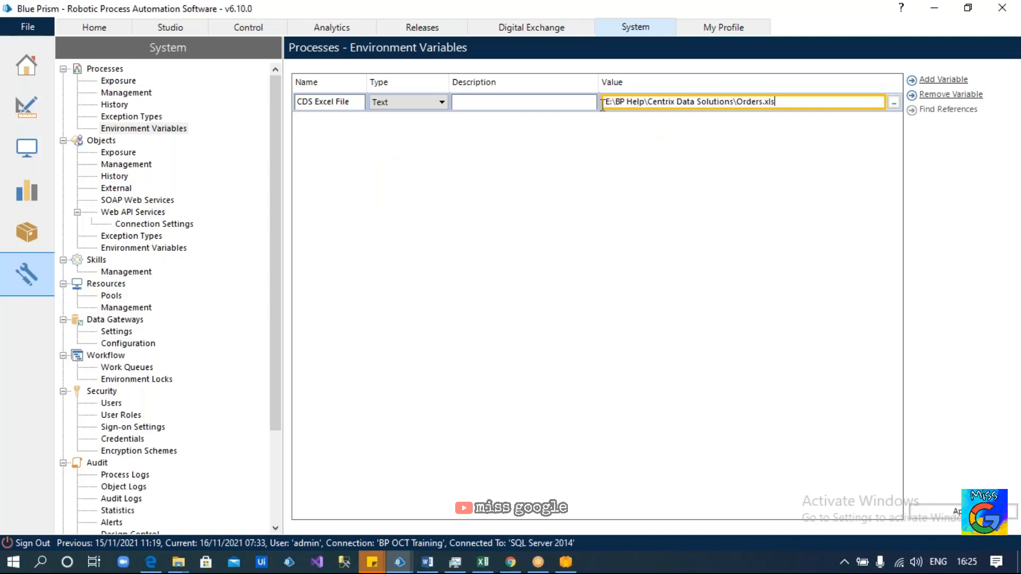
- Describe the CDS Excel File environment variable as "Input File Path" and apply the change
click(562, 106)
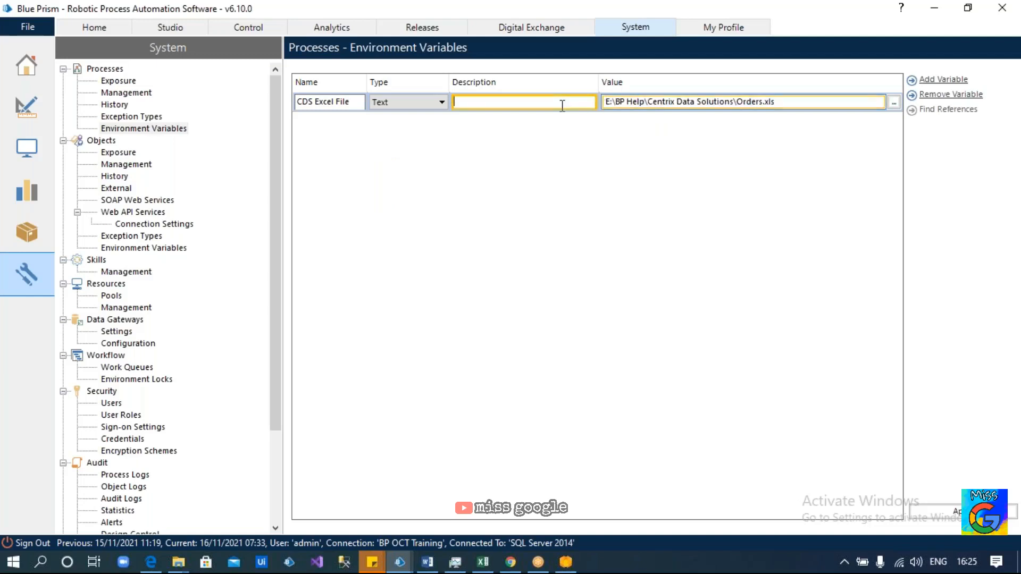
text(Input File Path)
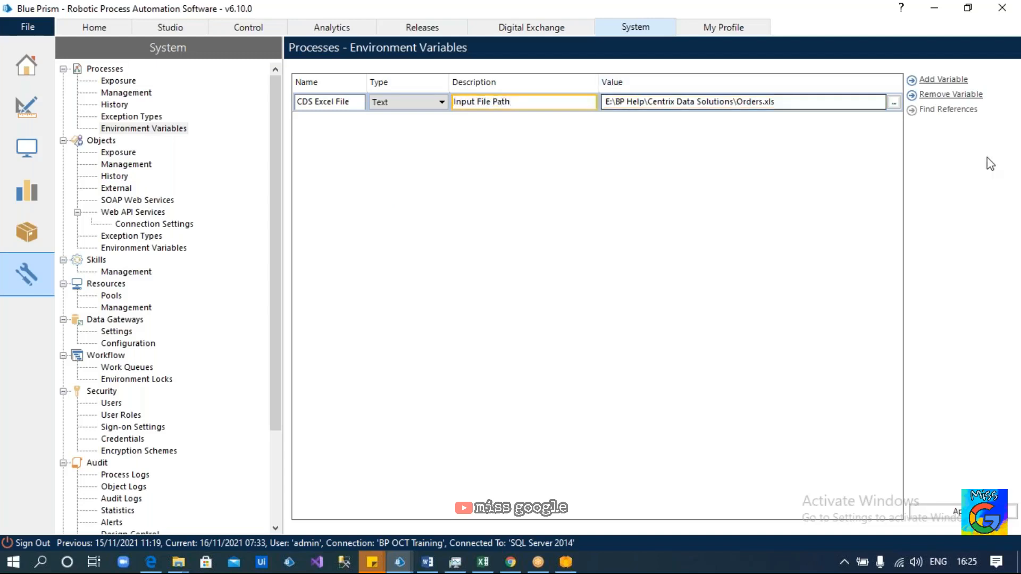
click(935, 511)
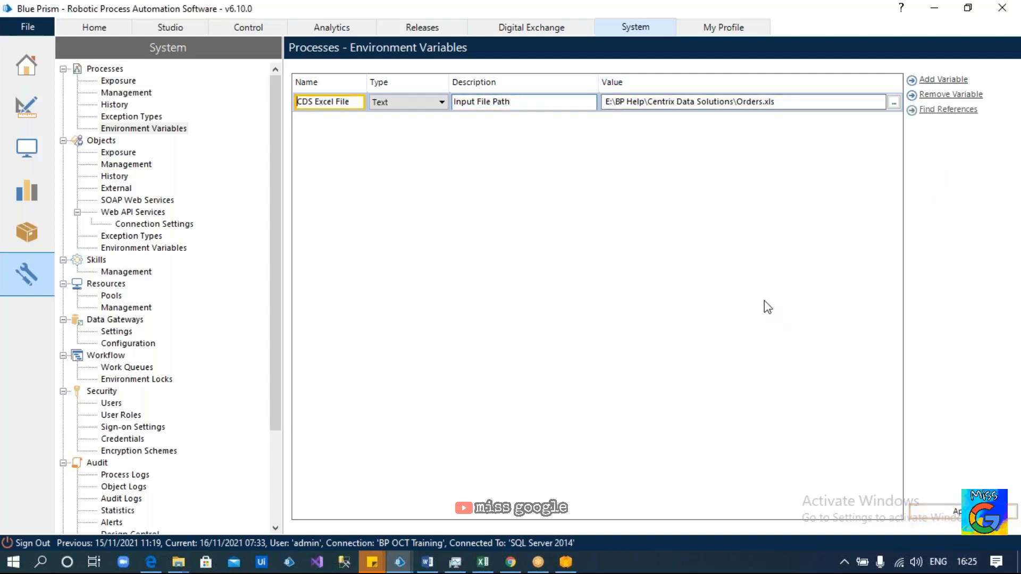
- Check the CDS Excel File entry in the Objects environment variables, then return to the Processes list and reapply it
click(143, 247)
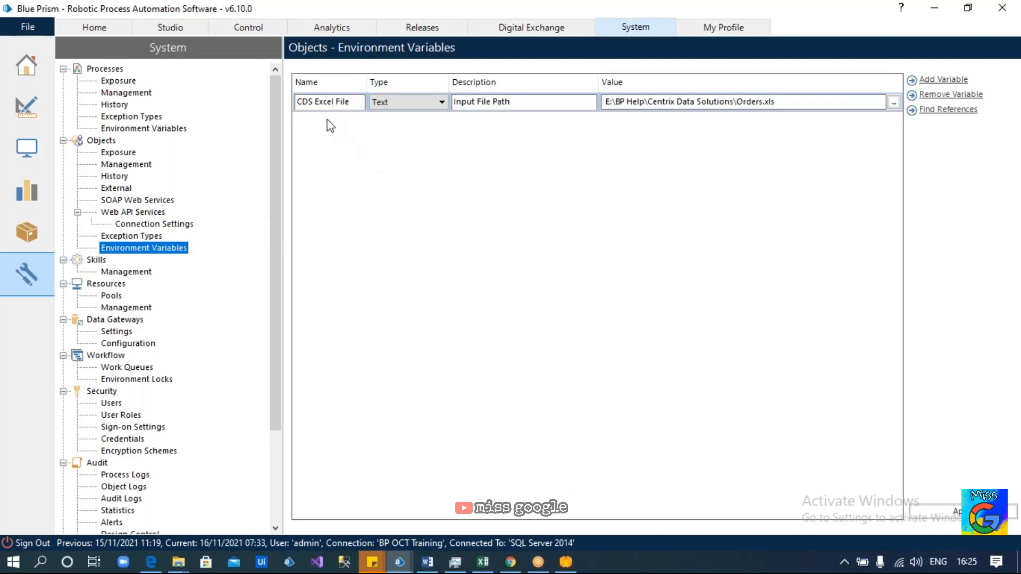
click(723, 105)
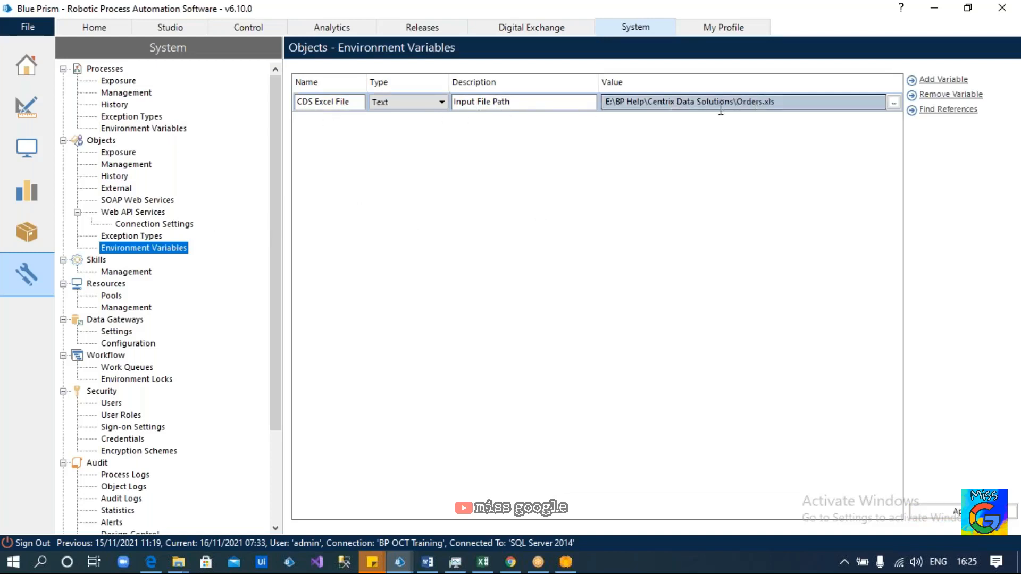
click(136, 129)
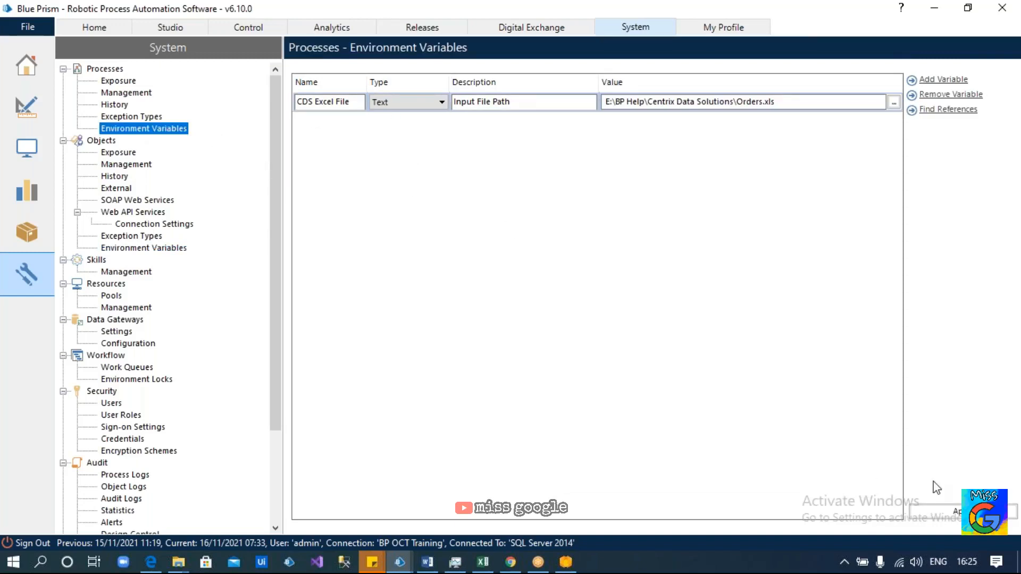
click(942, 510)
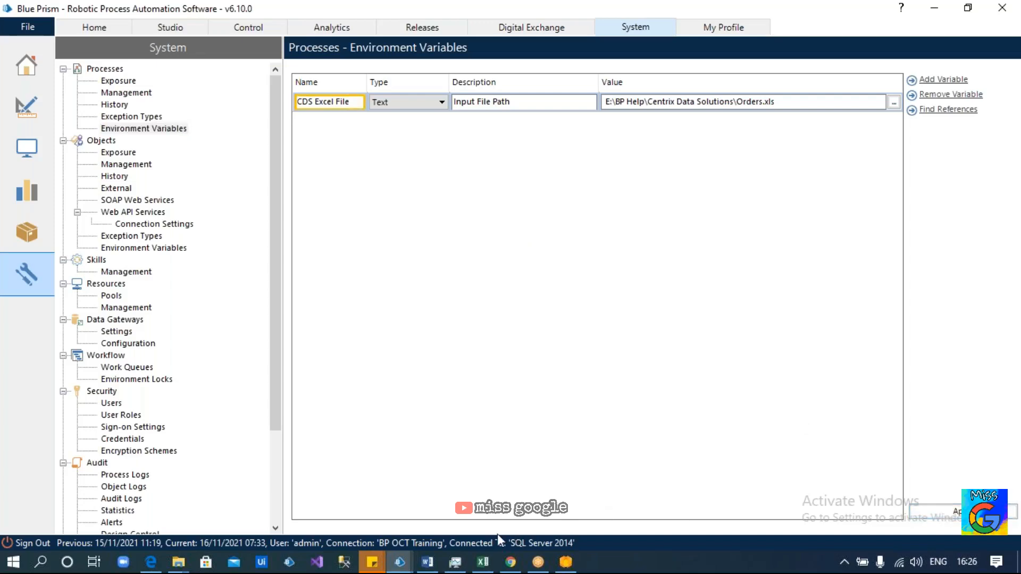
click(400, 562)
click(394, 505)
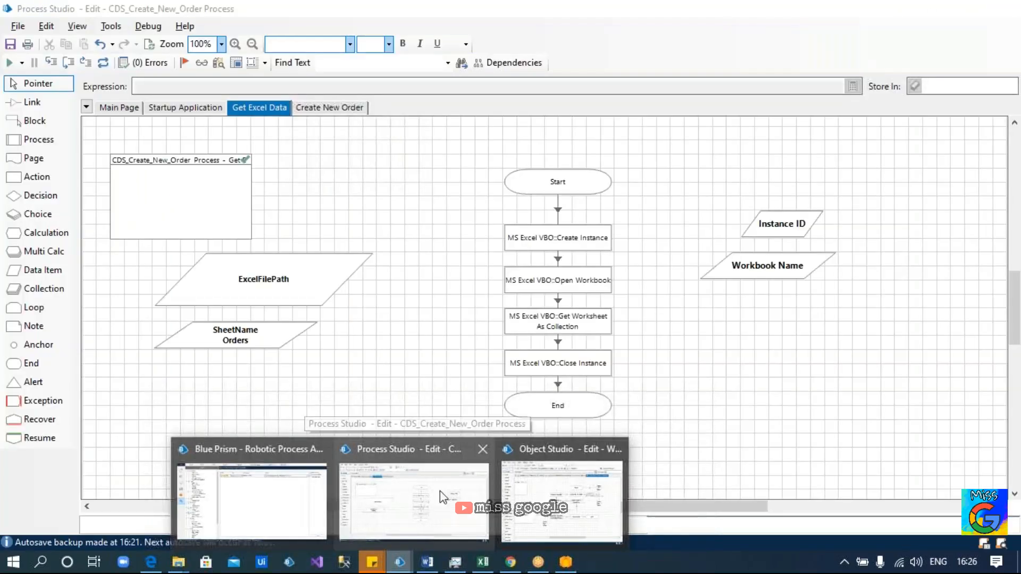
click(310, 278)
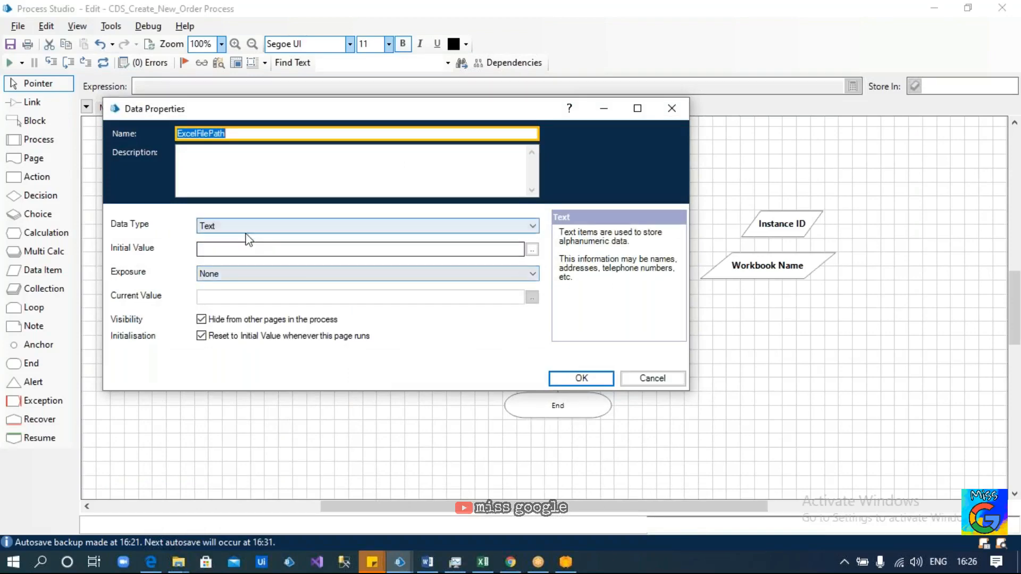
click(246, 250)
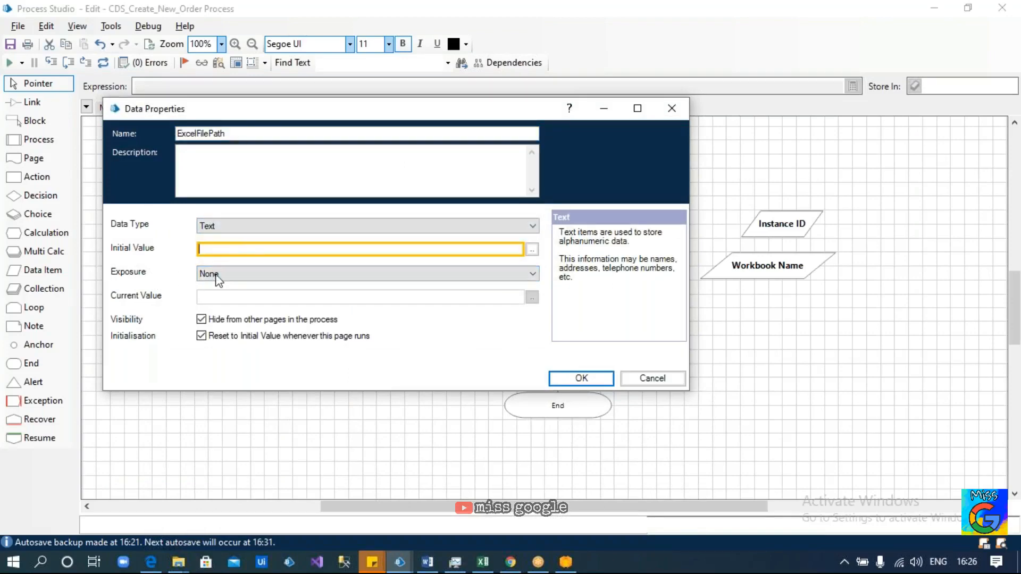
click(531, 276)
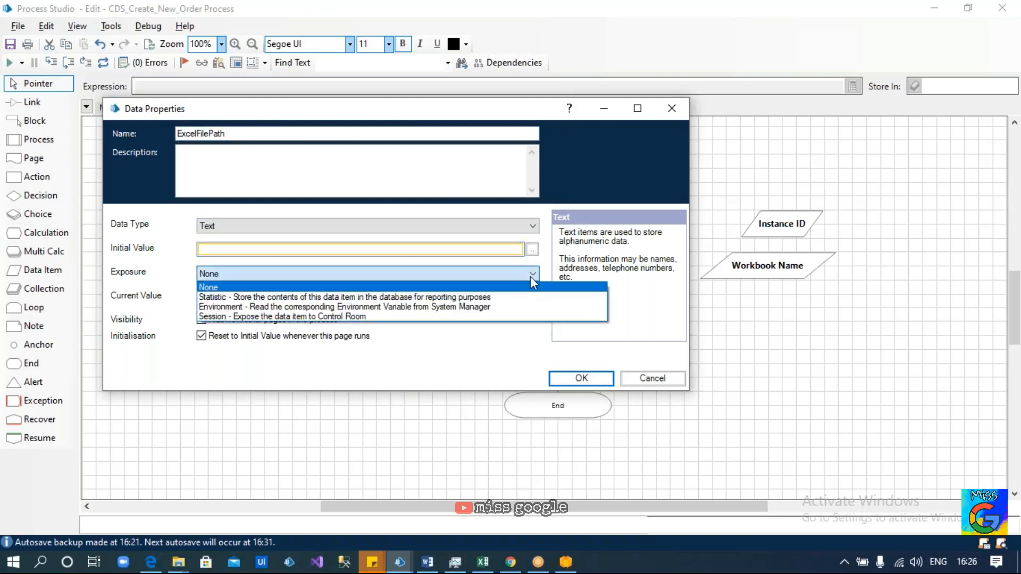
click(652, 379)
click(652, 379)
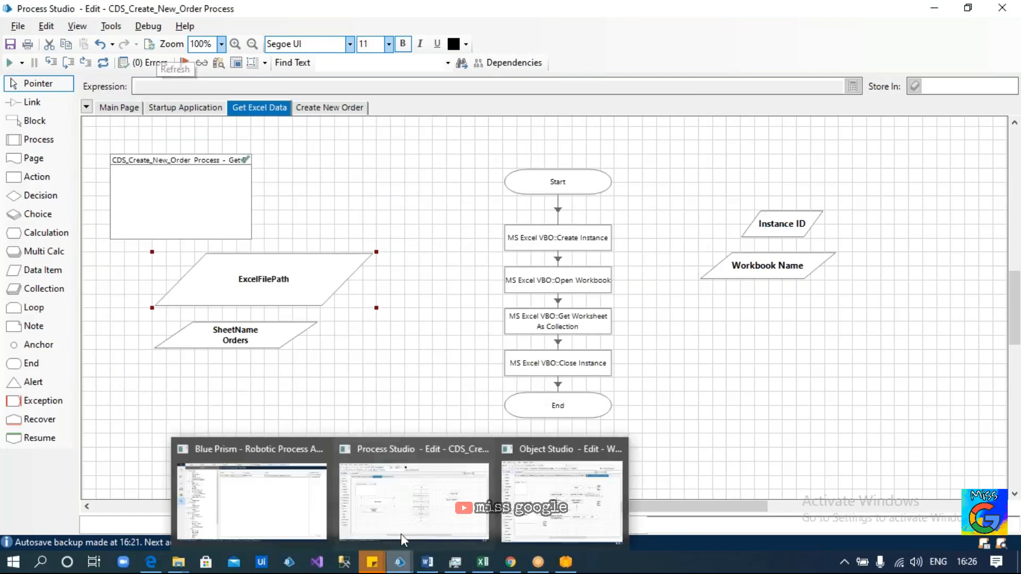
click(400, 563)
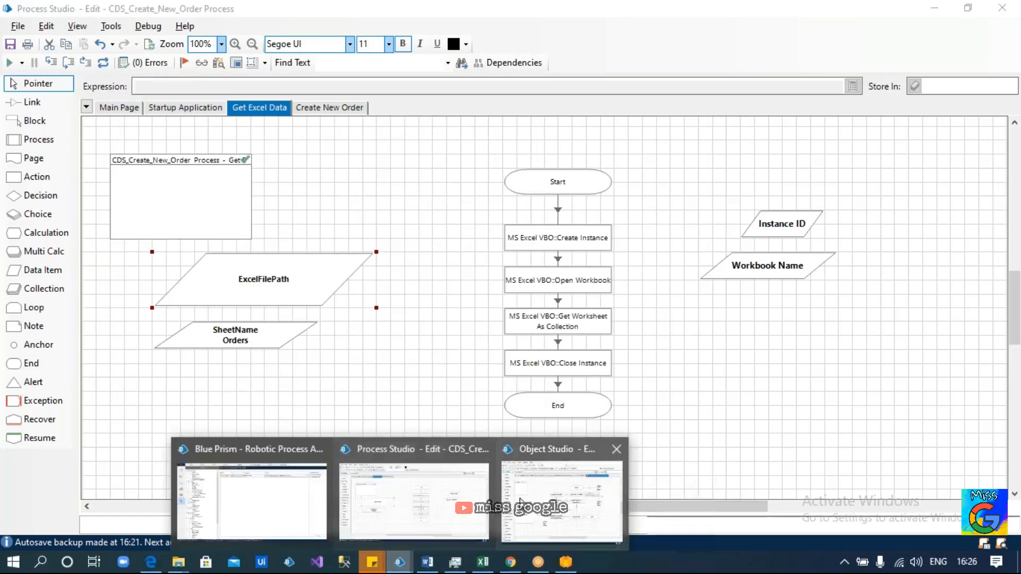
click(239, 492)
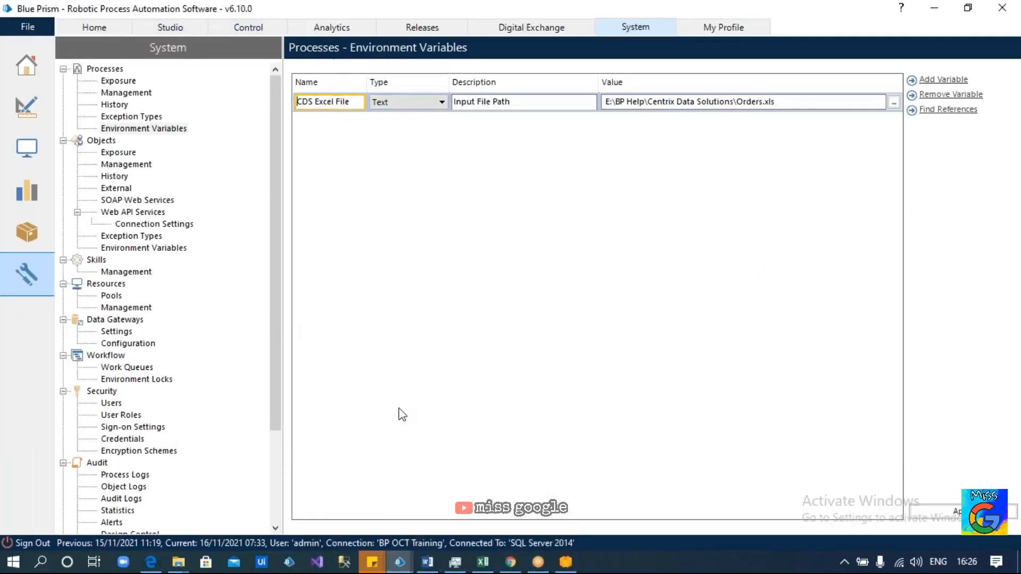
- In Process Studio, set the ExcelFilePath data item's exposure to Environment and link it to the CDS Excel File variable
click(398, 562)
click(383, 462)
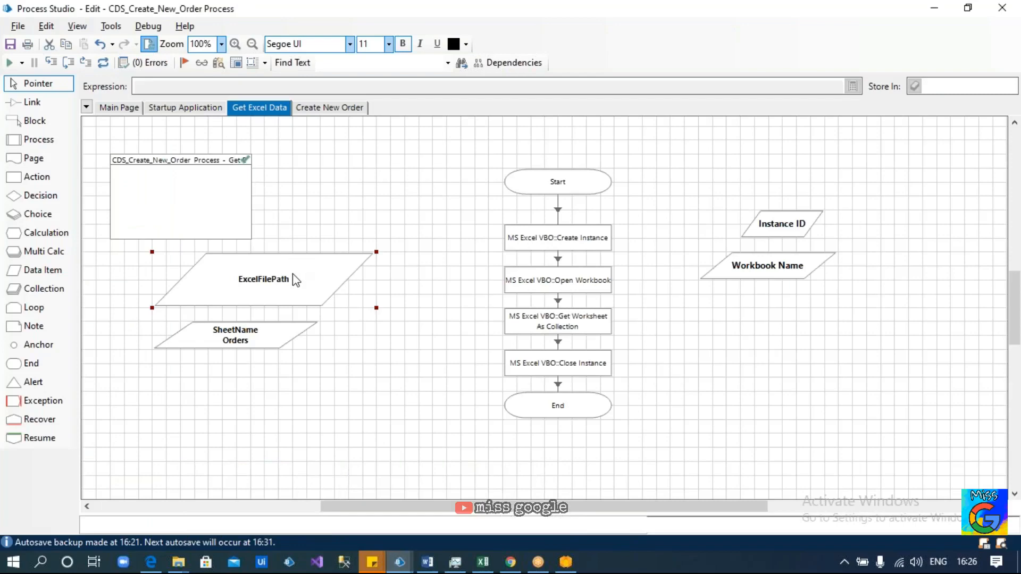
double_click(270, 286)
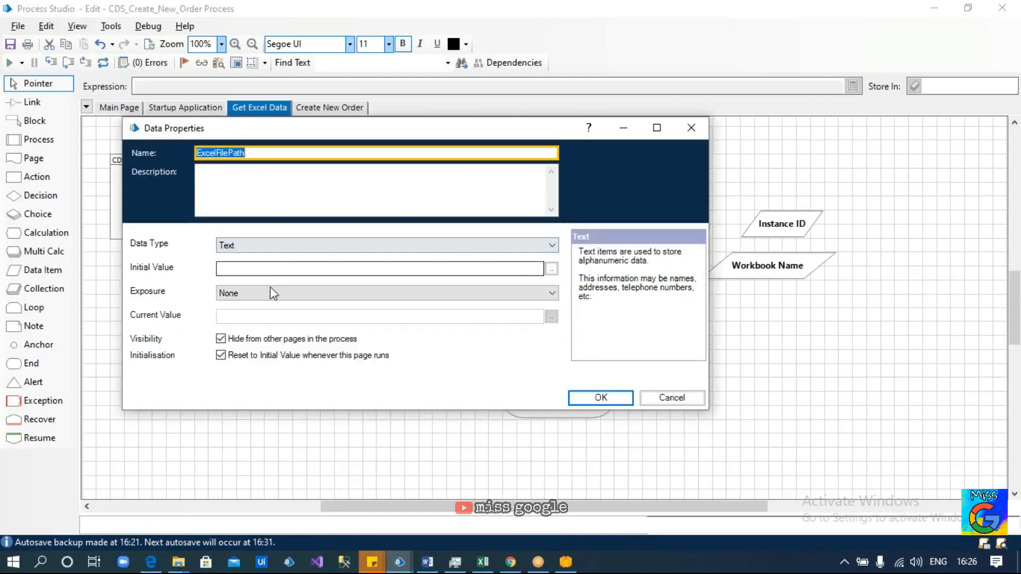
click(269, 290)
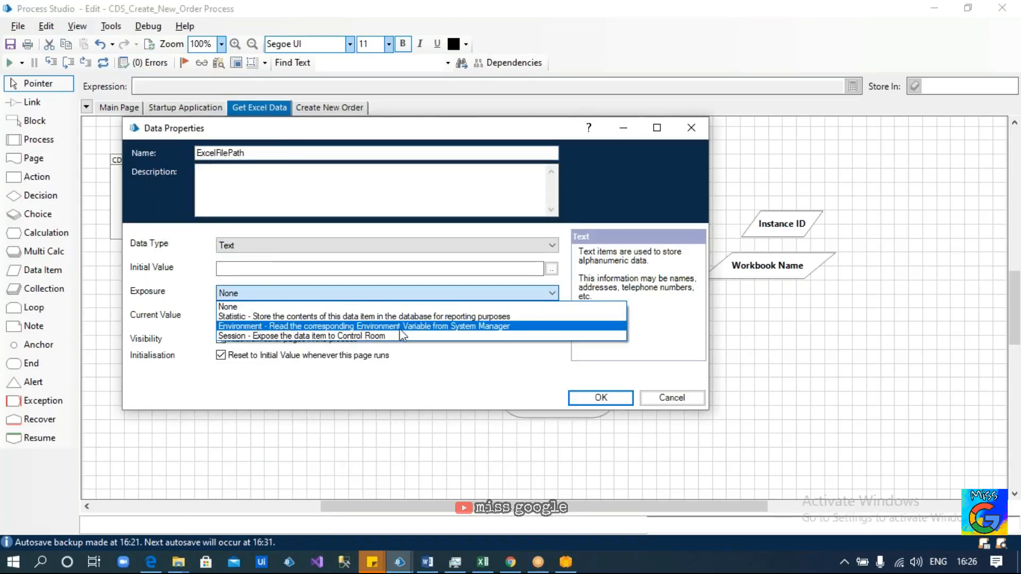
click(460, 326)
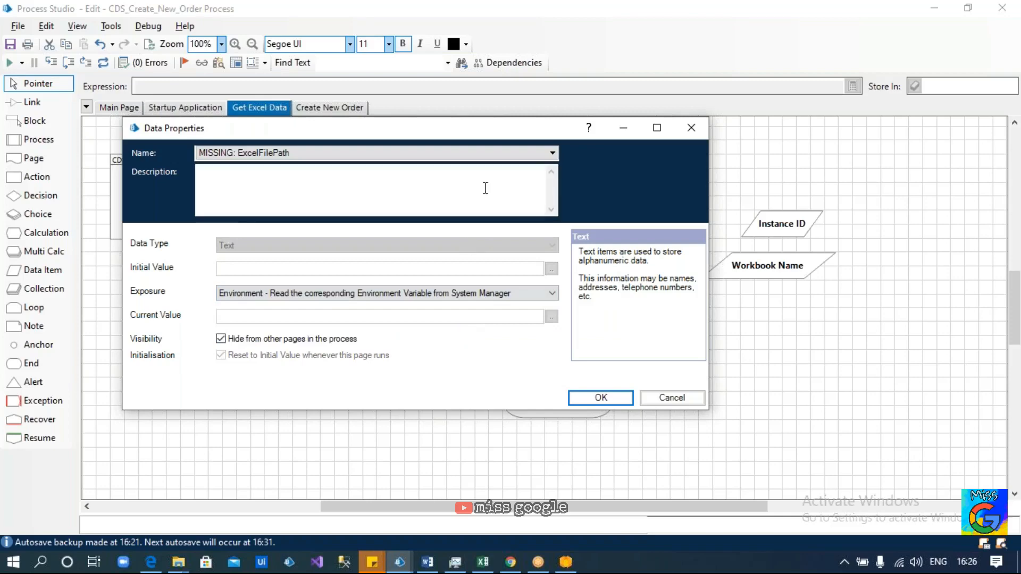
click(422, 154)
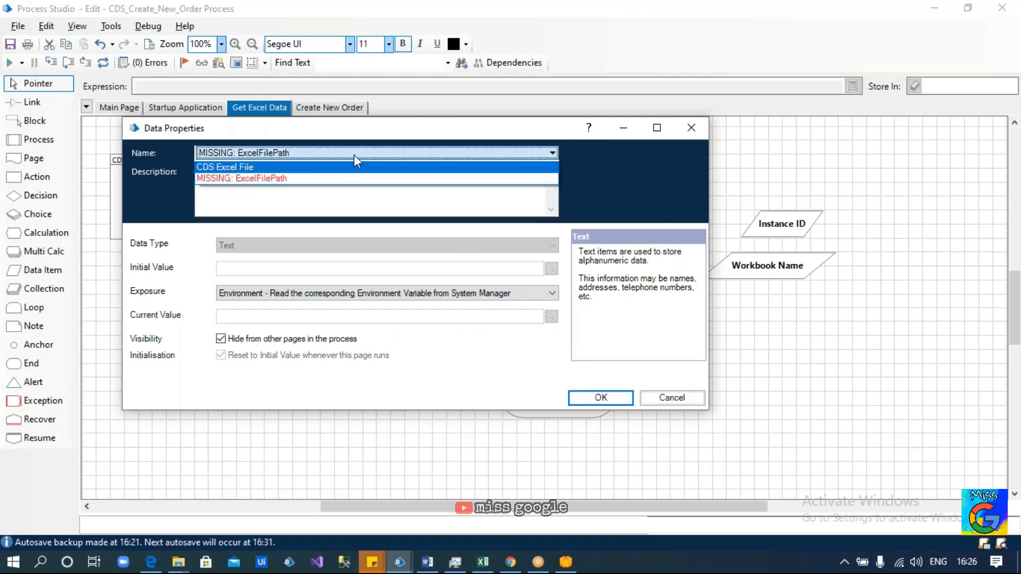
click(224, 167)
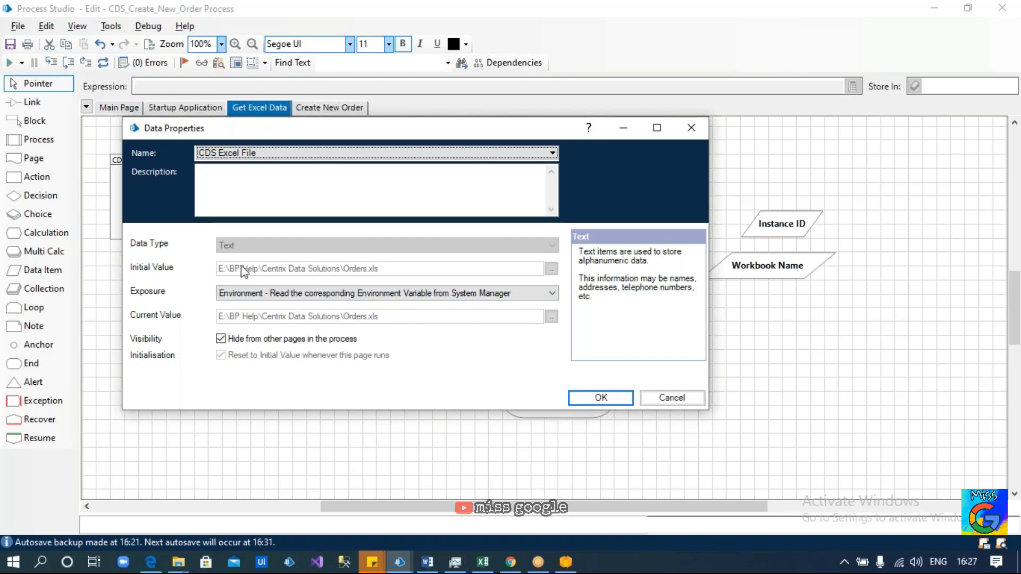
key(Return)
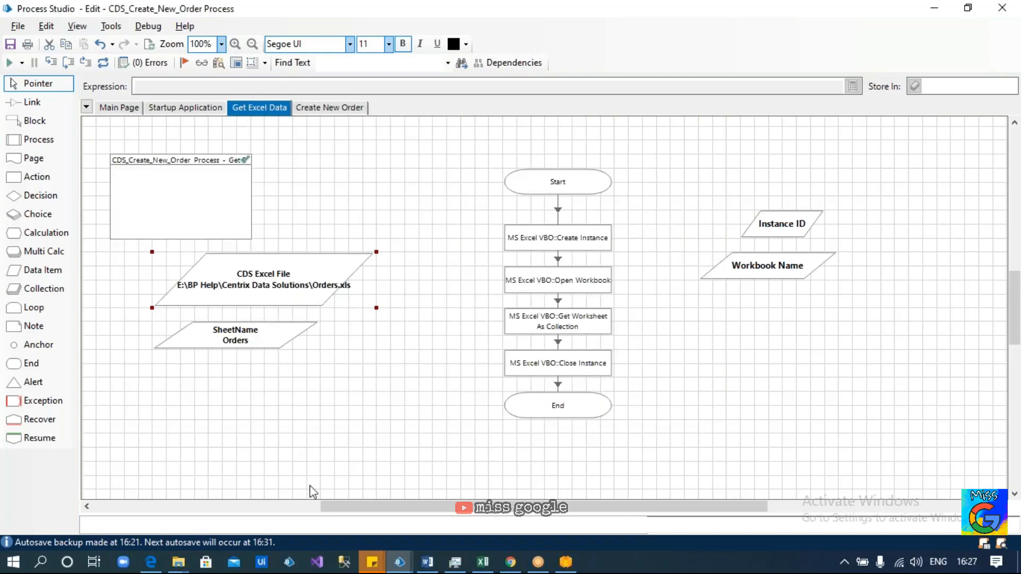
- Review the CDS Excel File environment variable in the main Blue Prism window, then return to Process Studio
mouse_move(399, 567)
click(327, 518)
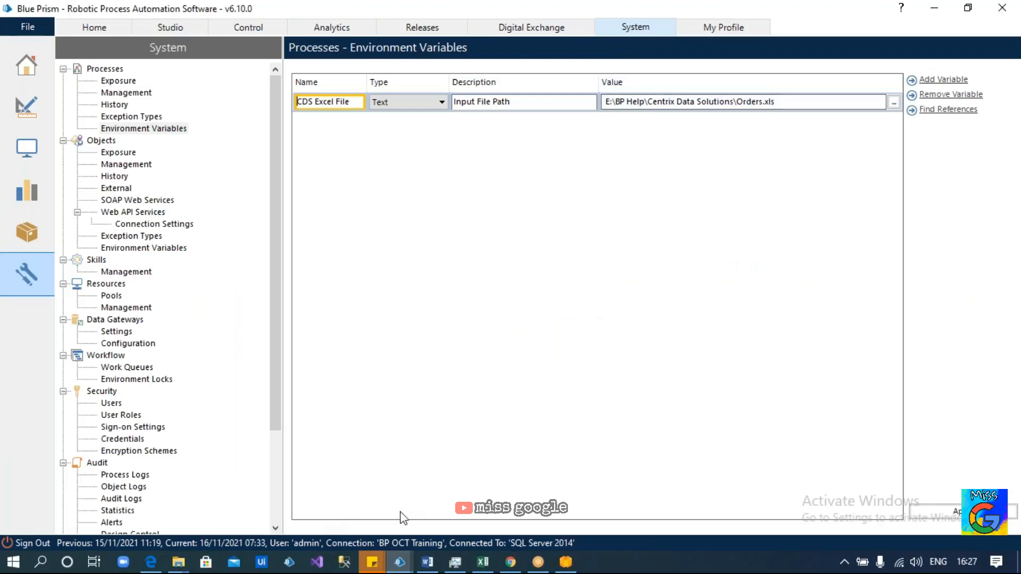
mouse_move(400, 567)
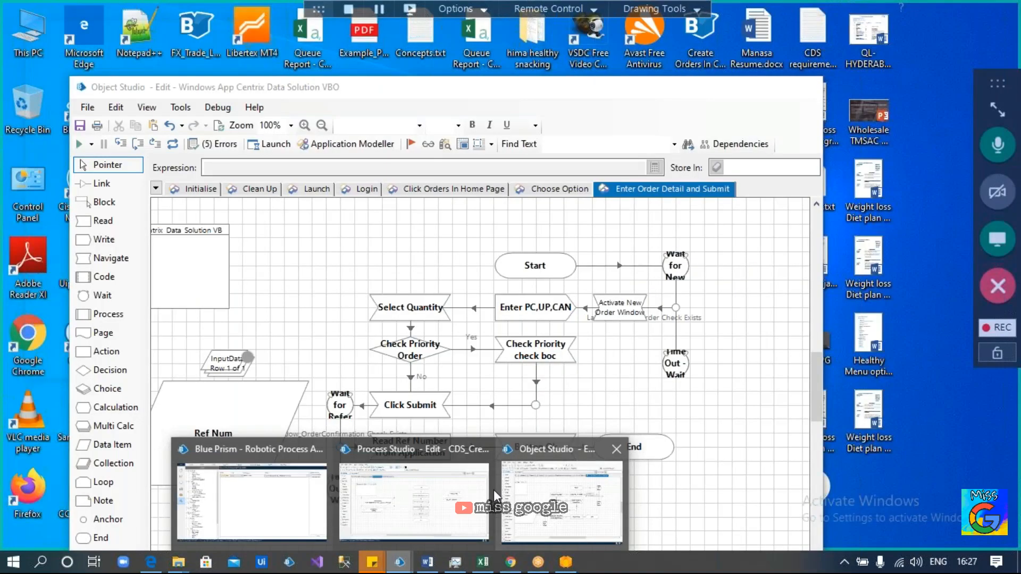
click(492, 490)
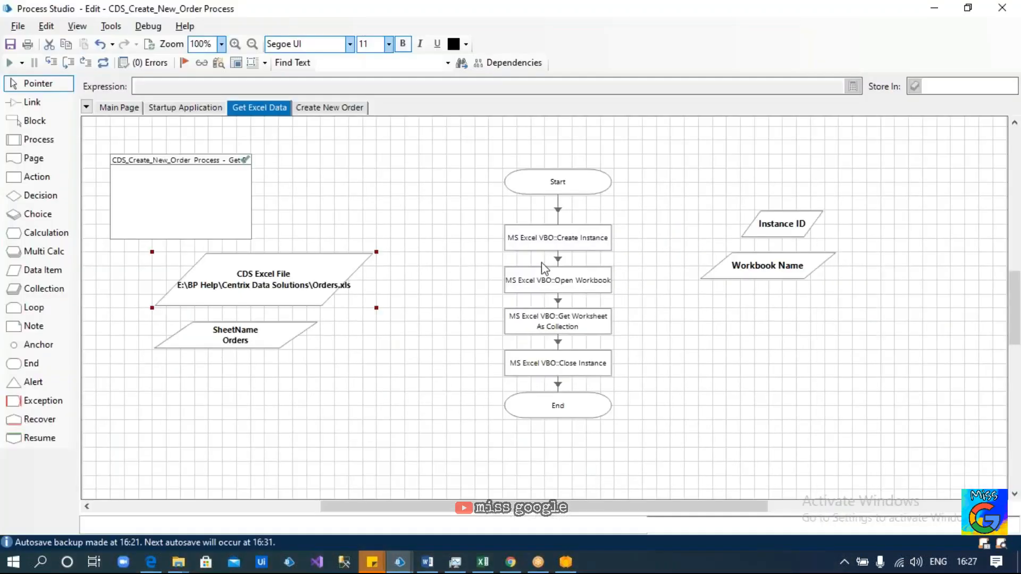
- Replace the Open Workbook action's File name input with the [CDS Excel File] data item and accept the properties
click(560, 284)
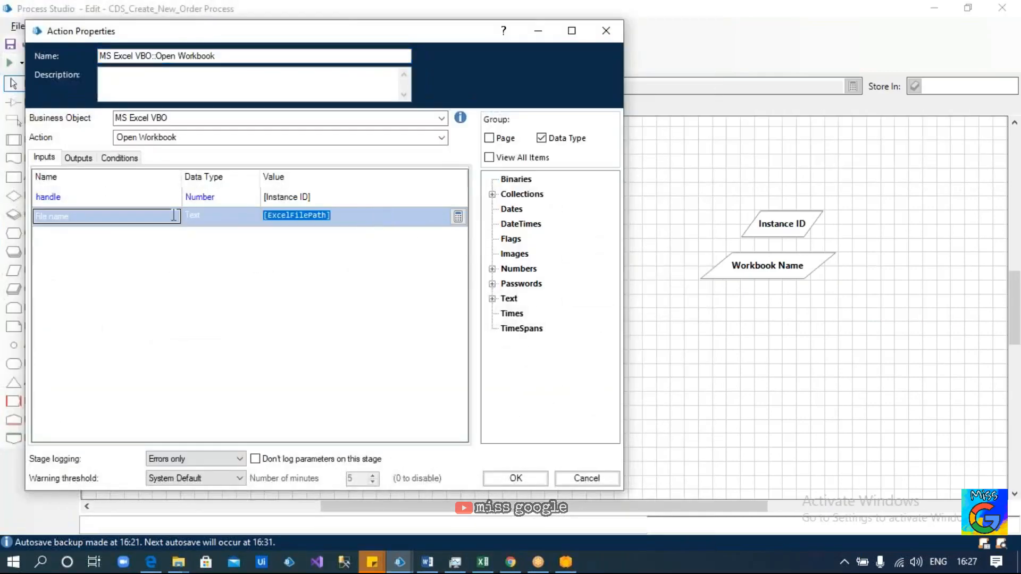
key(Delete)
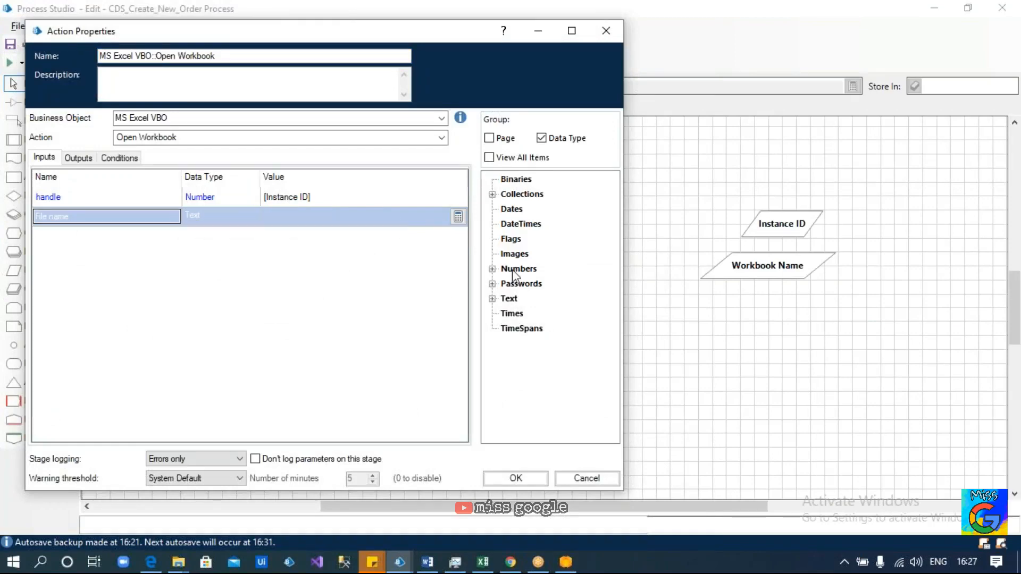
click(492, 299)
drag(549, 318, 326, 217)
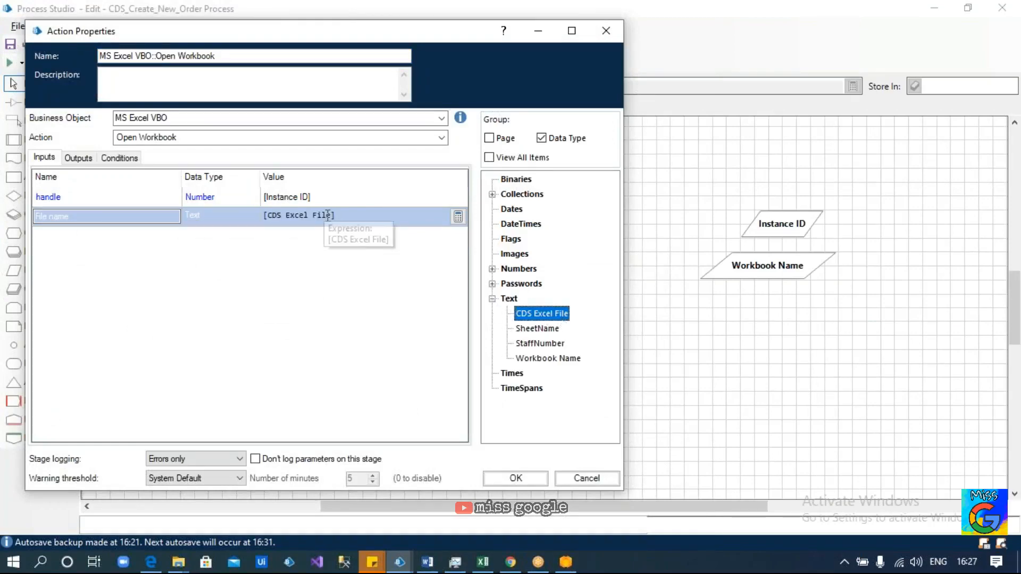
click(515, 479)
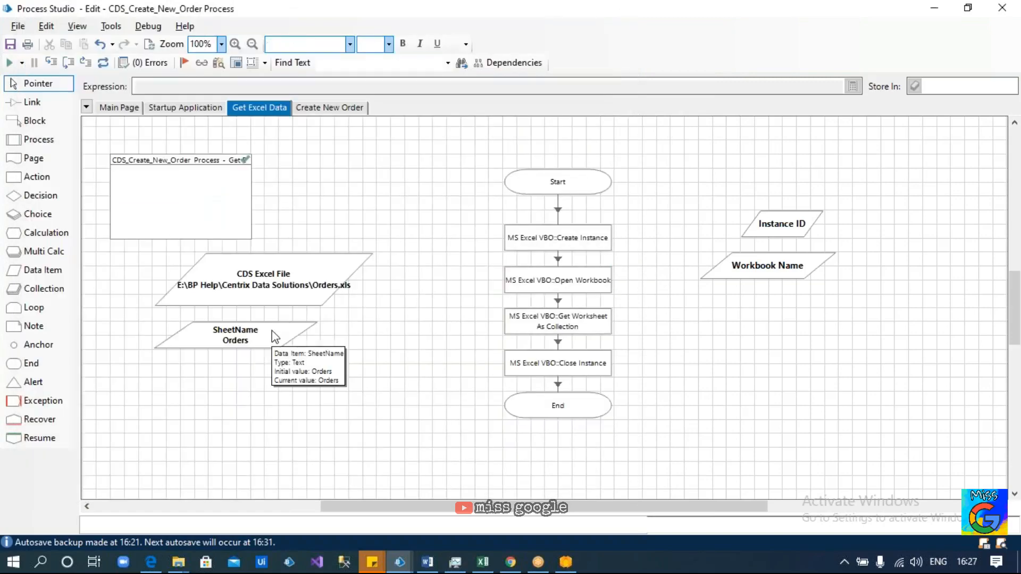
- Enlarge the SheetName data item to match the CDS Excel File item and align it directly underneath
click(275, 336)
drag(319, 348, 346, 359)
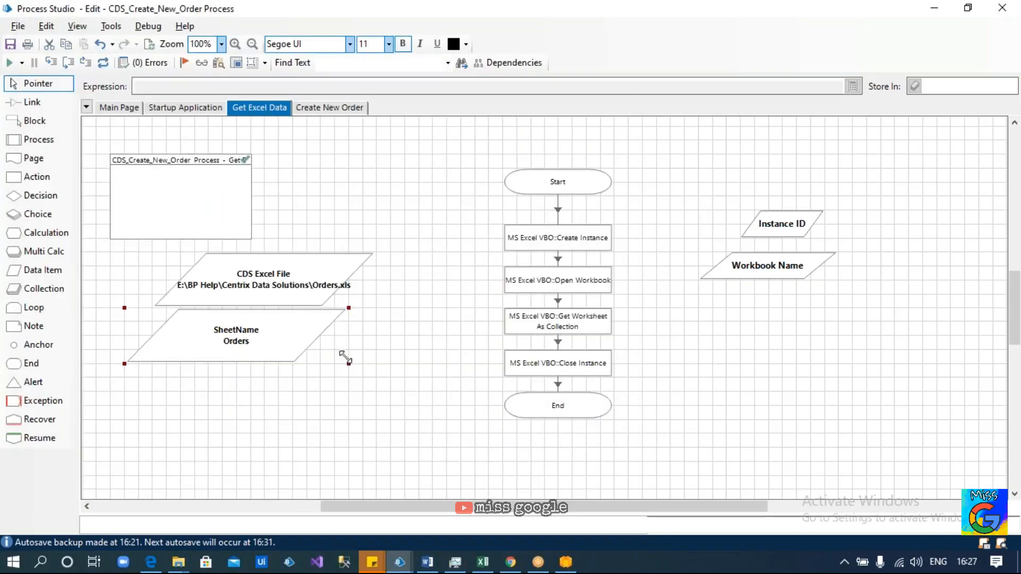
drag(295, 336, 323, 345)
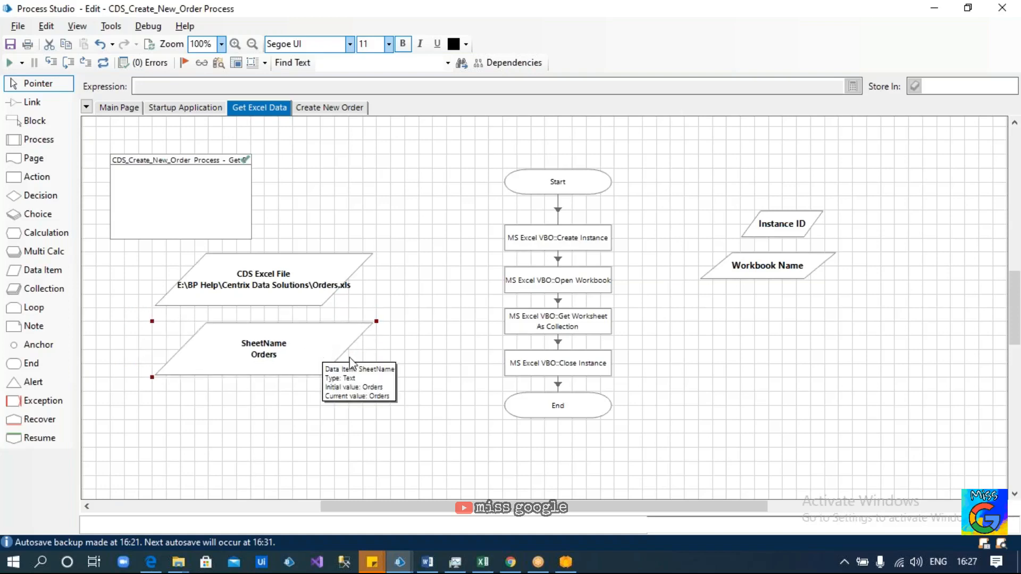
click(439, 377)
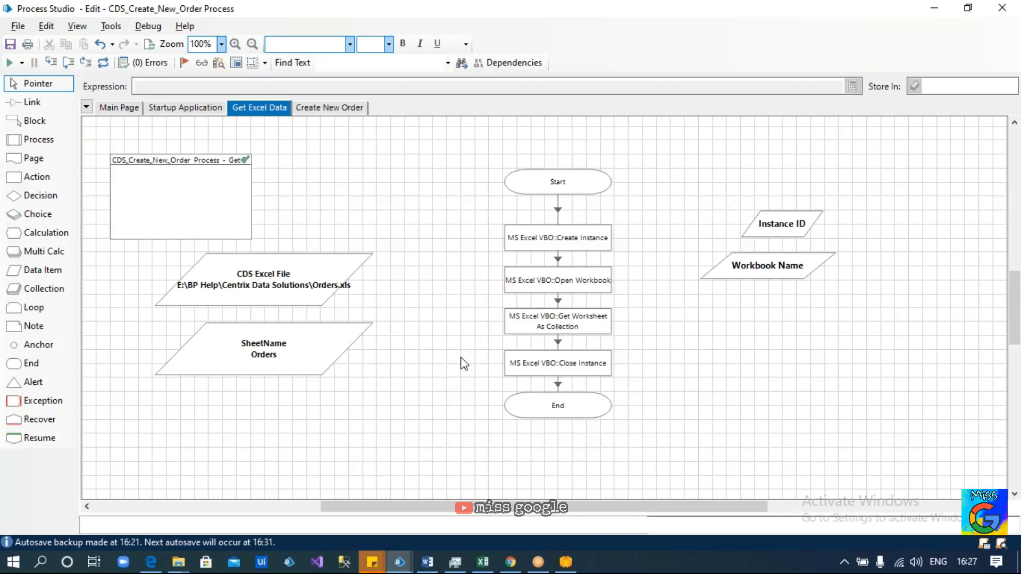
- Review the CDS Excel File data item's properties, then its environment variable in the main Blue Prism window
click(255, 290)
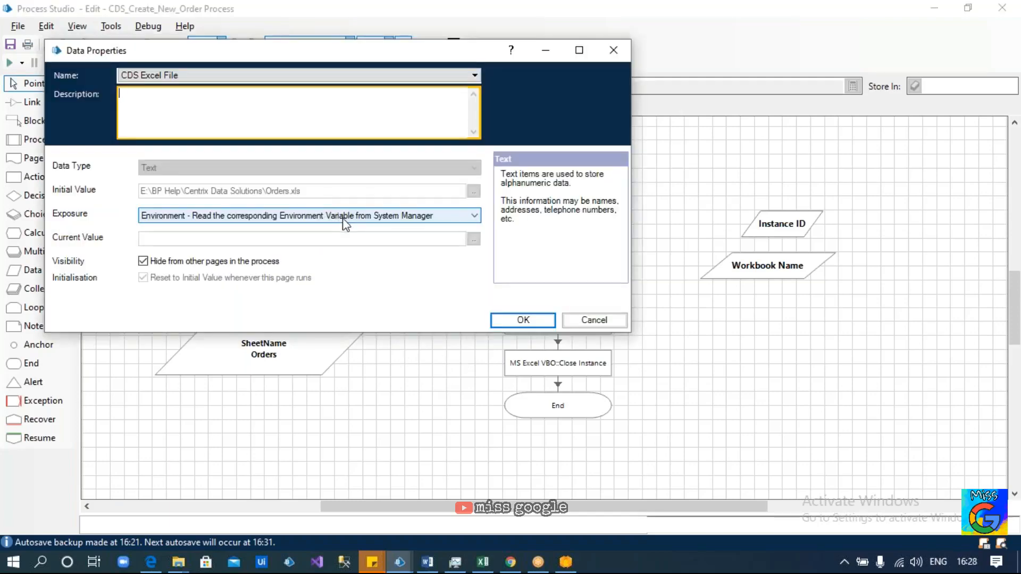
click(524, 321)
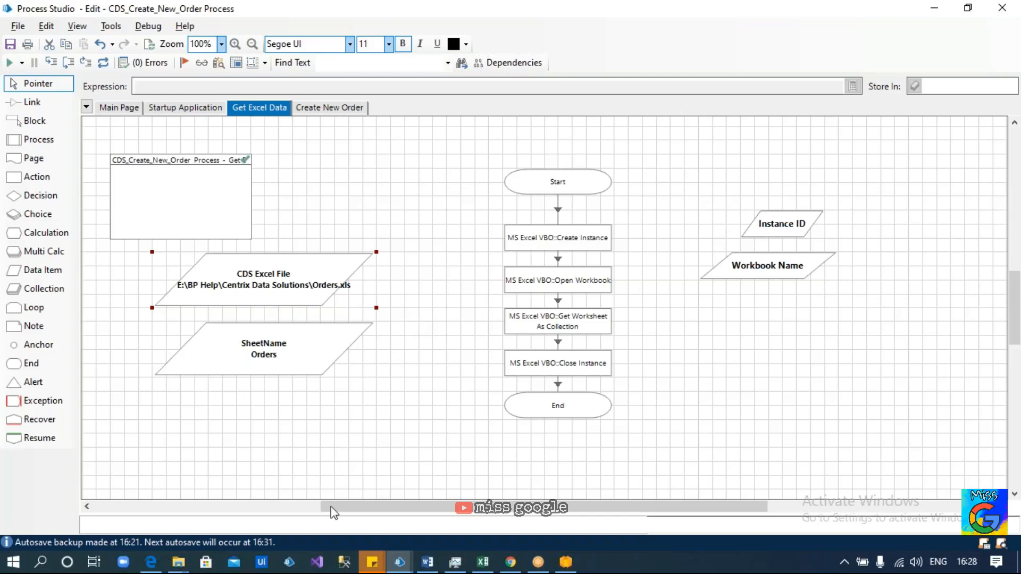
click(428, 562)
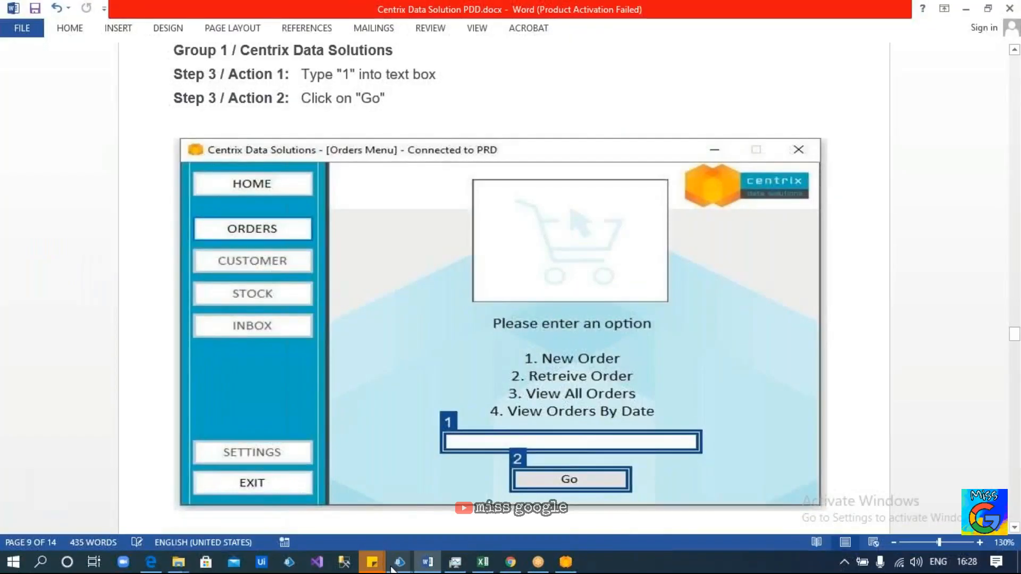
mouse_move(400, 562)
click(321, 513)
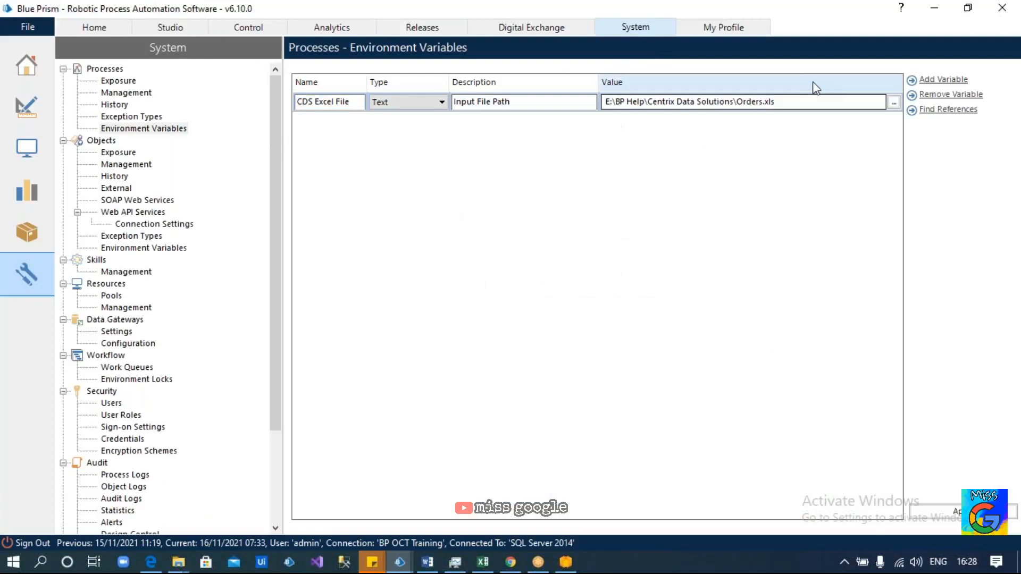
- Add a blank process environment variable and remove it again
click(150, 131)
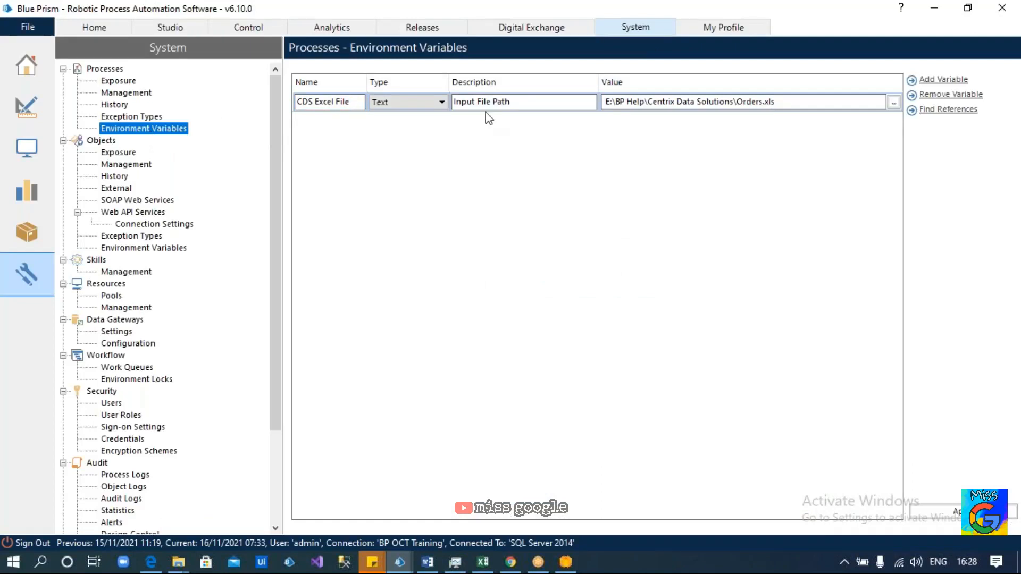
click(937, 84)
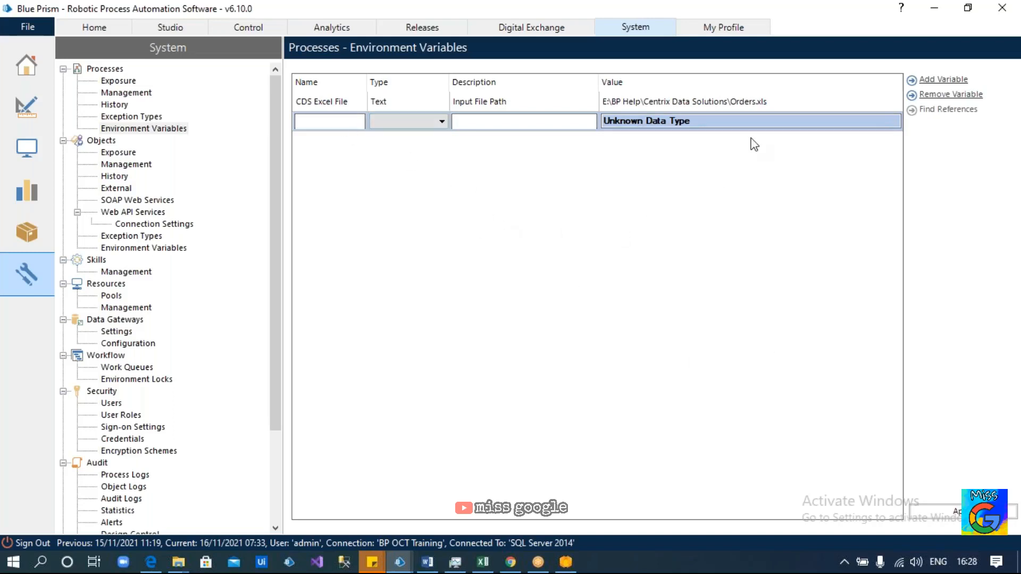
click(911, 105)
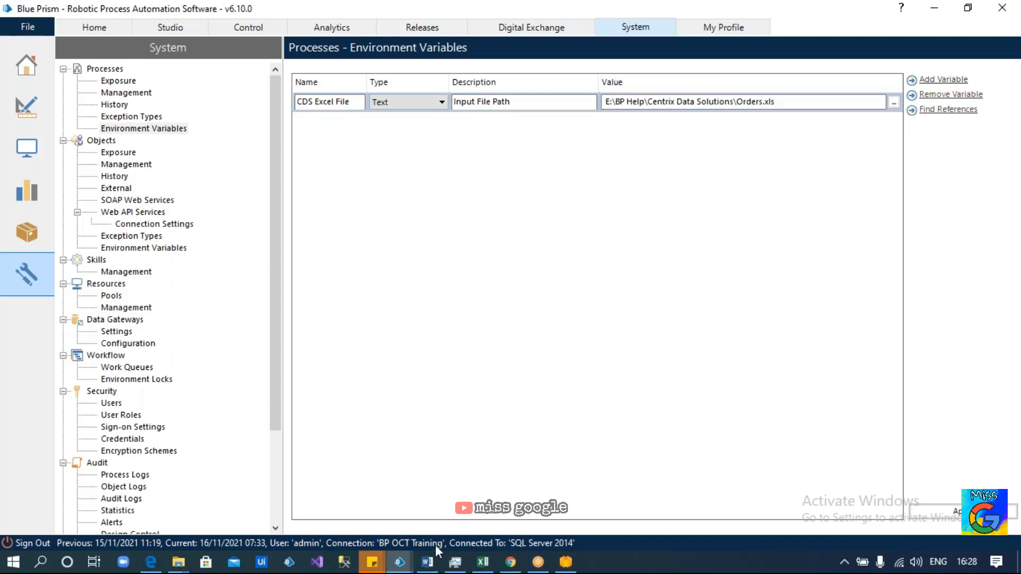
- Return to Process Studio, try a new data item with Environment exposure named CDS Excel File, and discard it from the Get Excel Data page
click(400, 562)
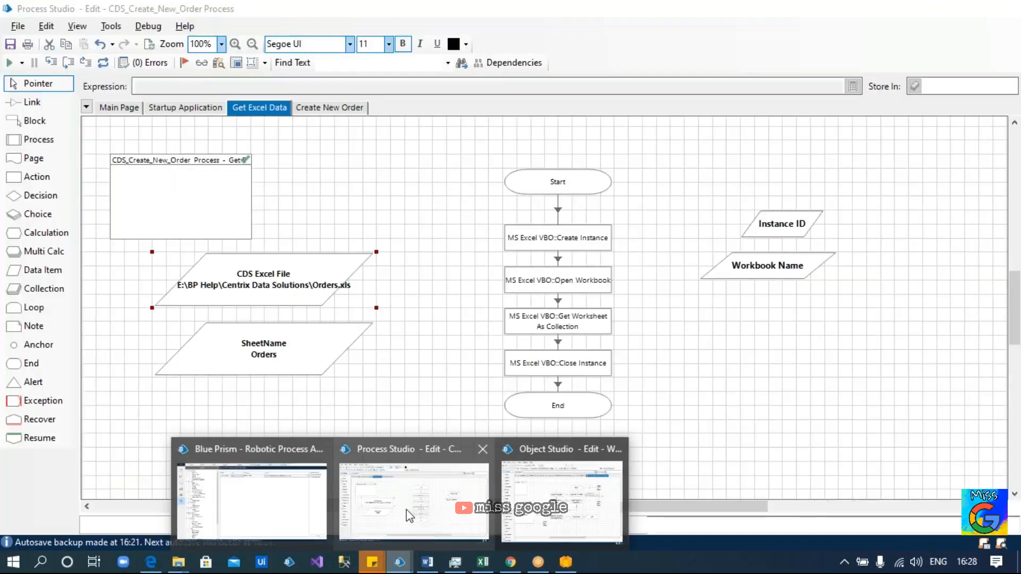
click(408, 515)
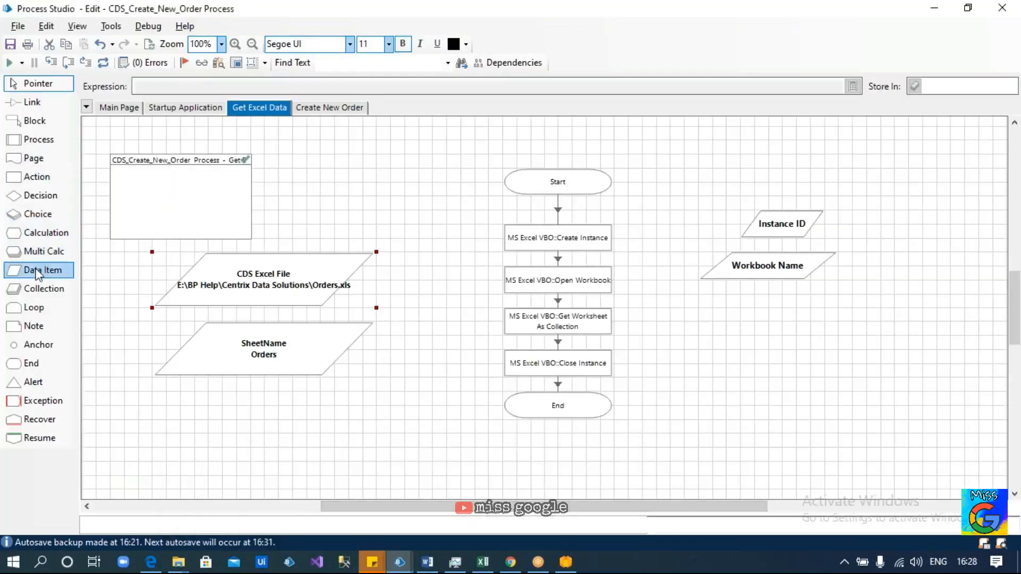
drag(36, 272, 345, 186)
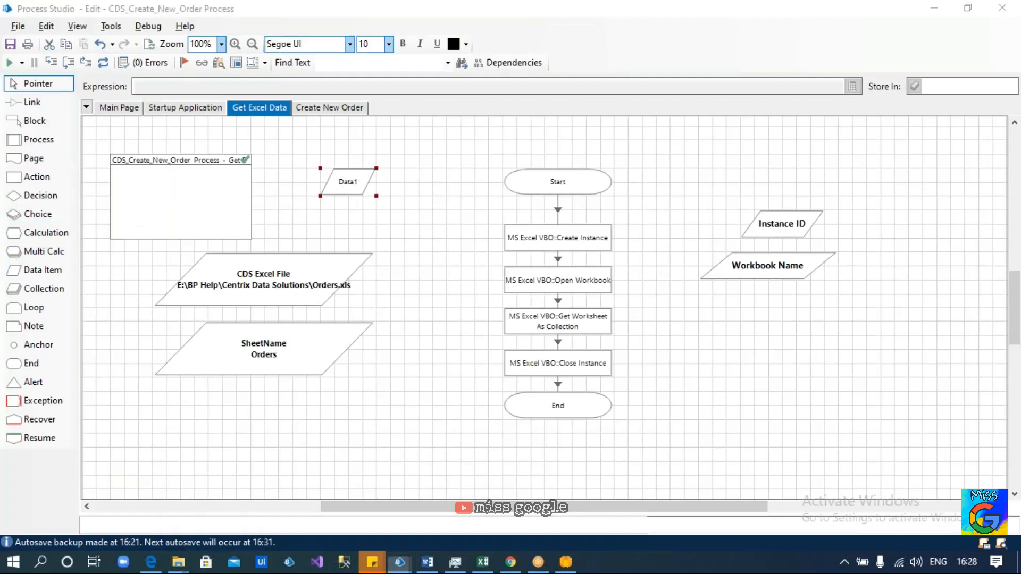
double_click(347, 183)
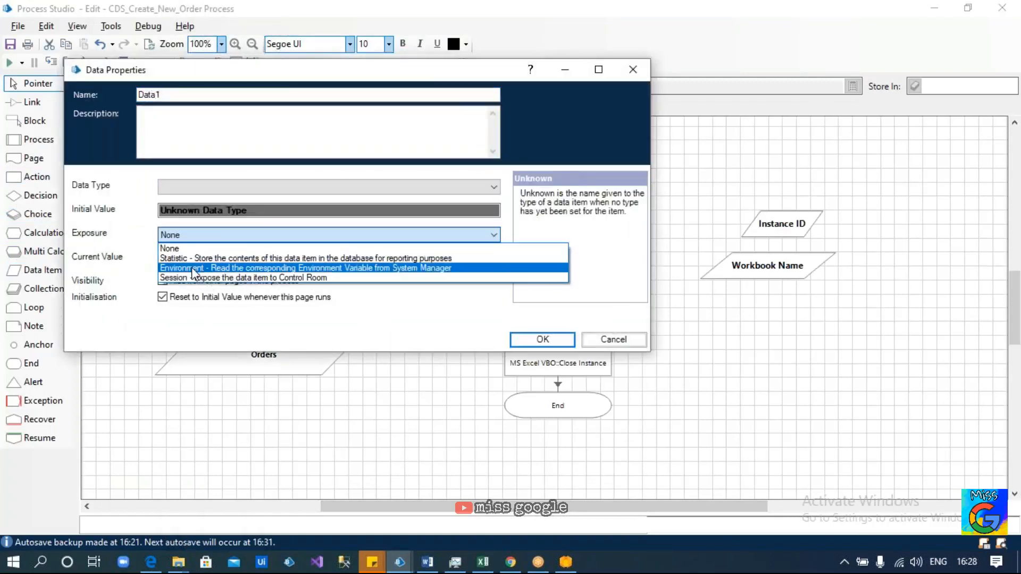
click(191, 267)
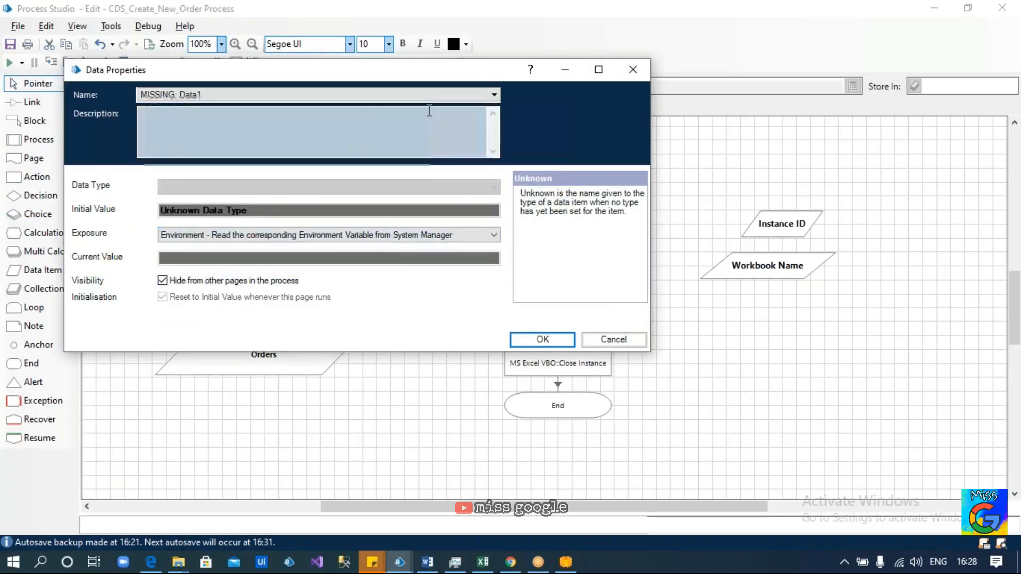
click(464, 98)
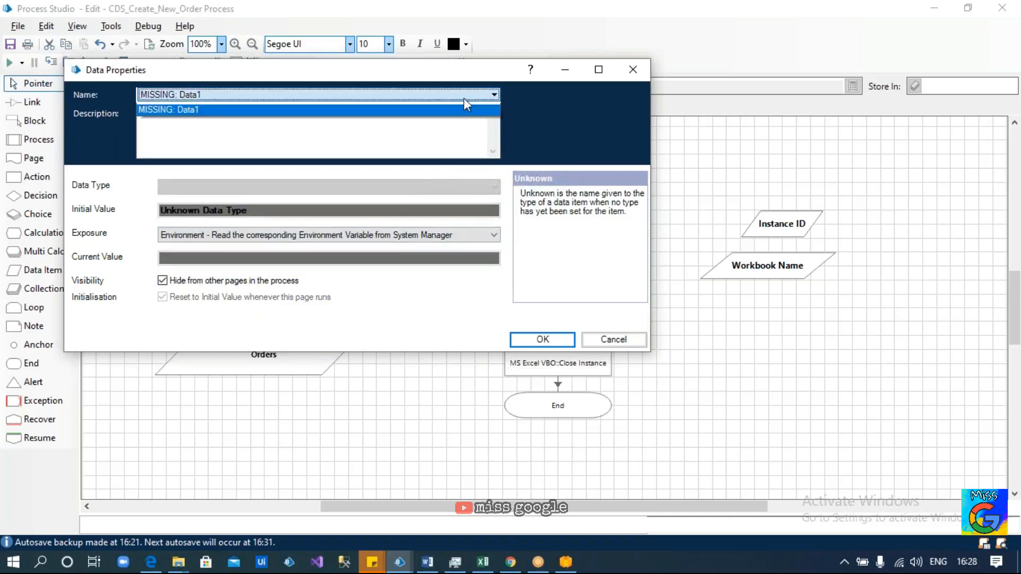
click(269, 106)
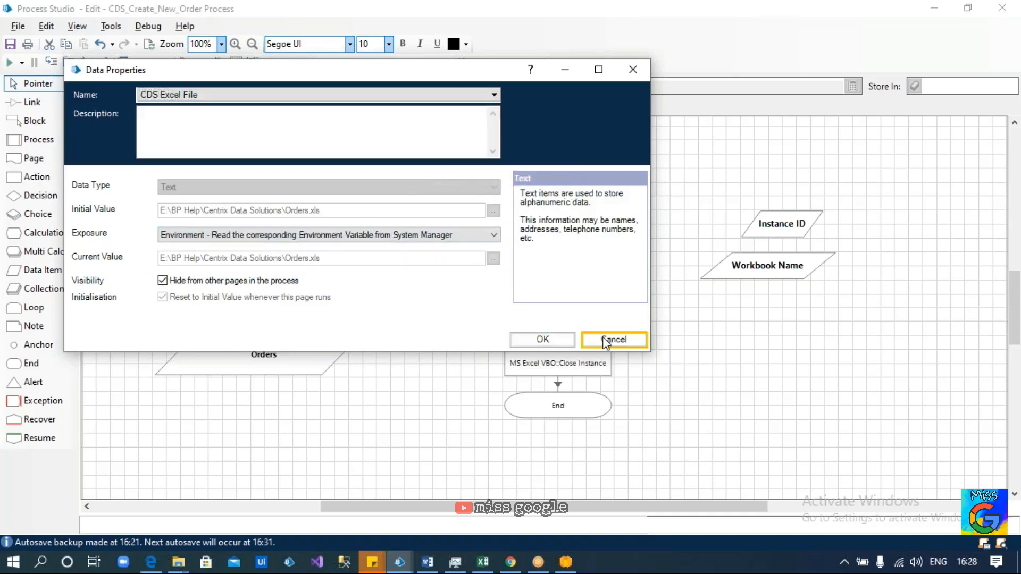
click(611, 340)
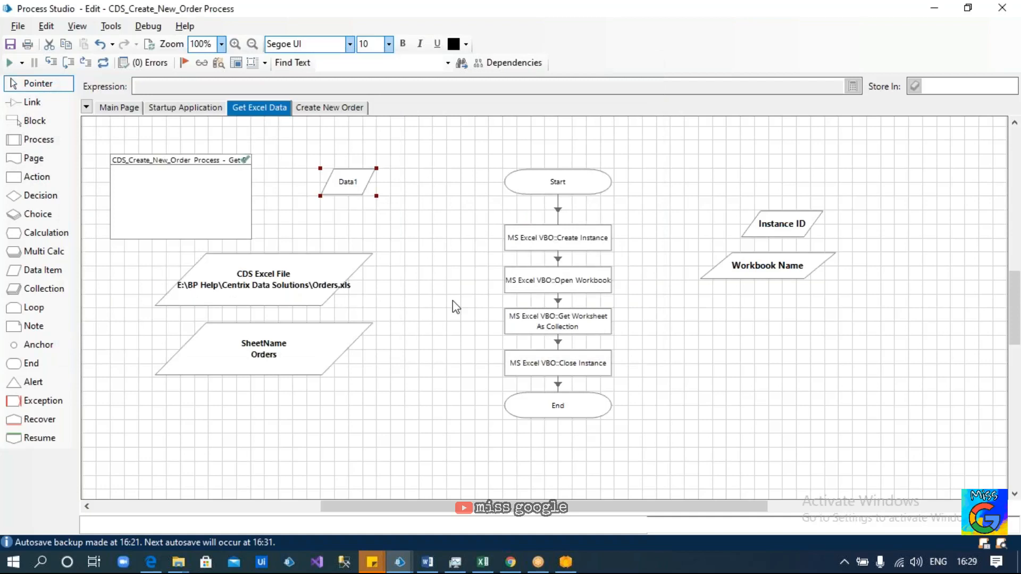
key(Delete)
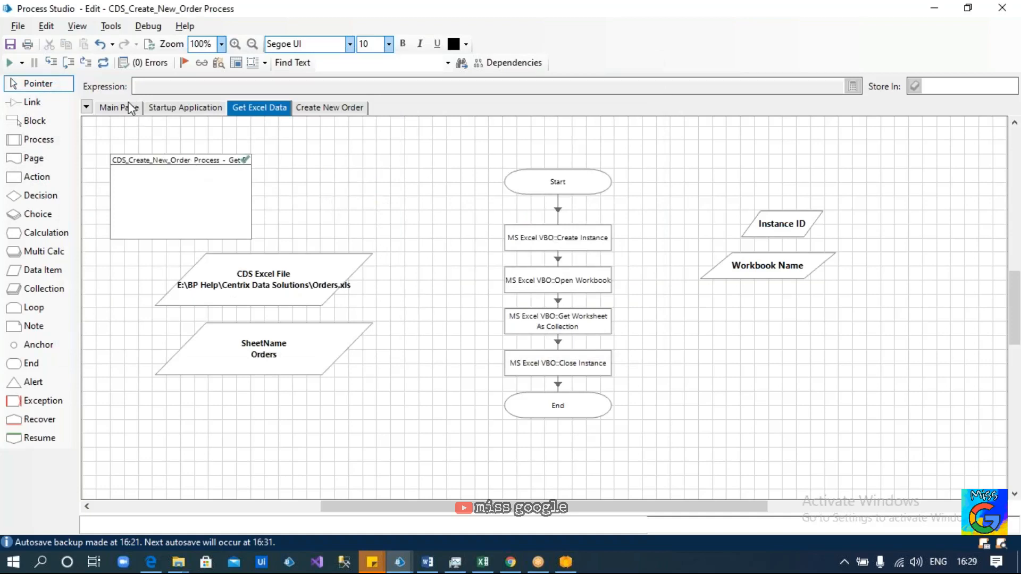